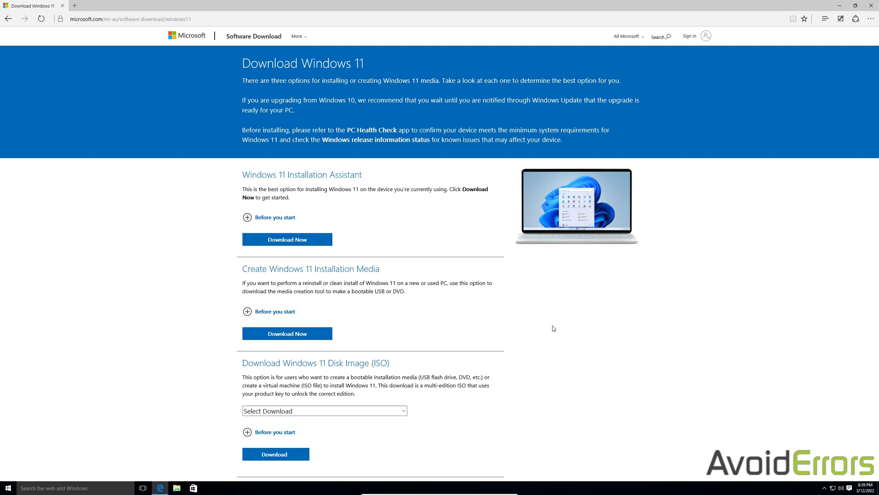
- Choose the Windows 11 (multi-edition ISO) download and request it
left_click(405, 411)
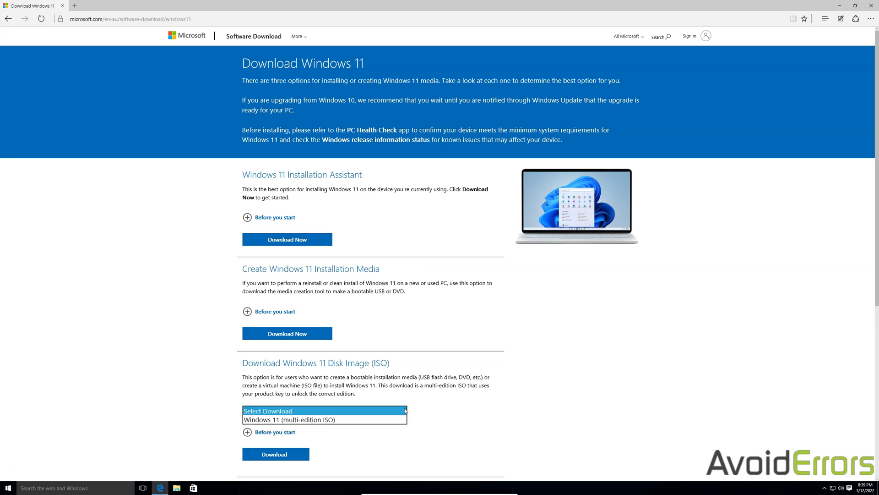
left_click(401, 418)
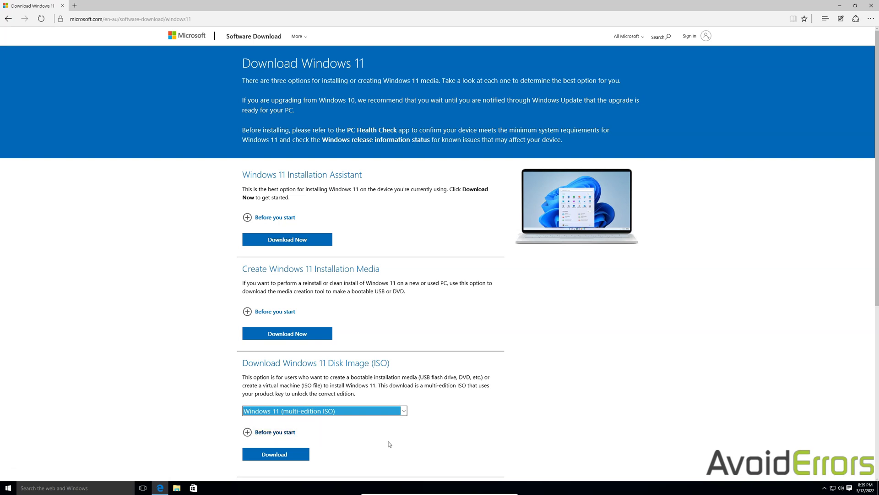
left_click(303, 455)
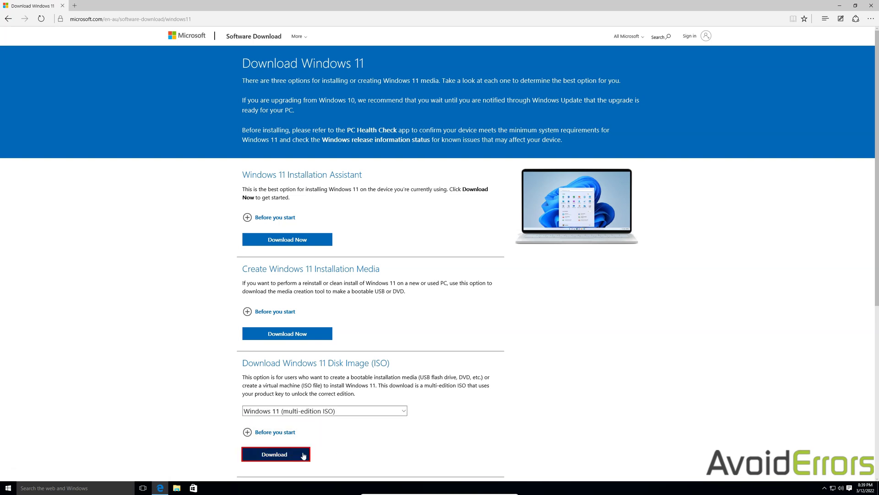
- Set English as the product language and confirm it
scroll(303, 455, "down", 6)
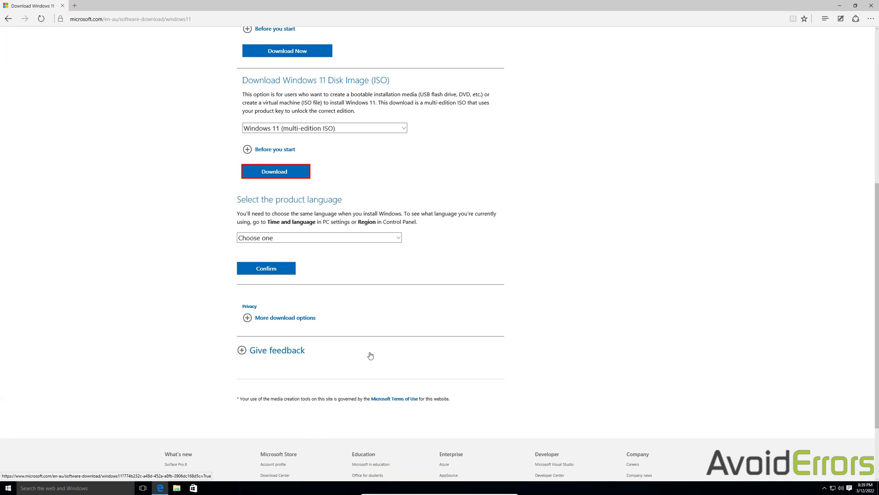
left_click(398, 238)
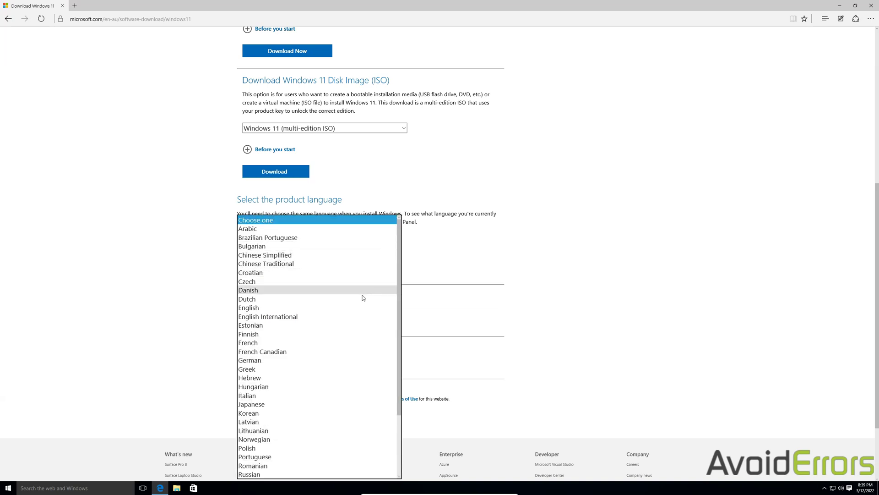
left_click(358, 307)
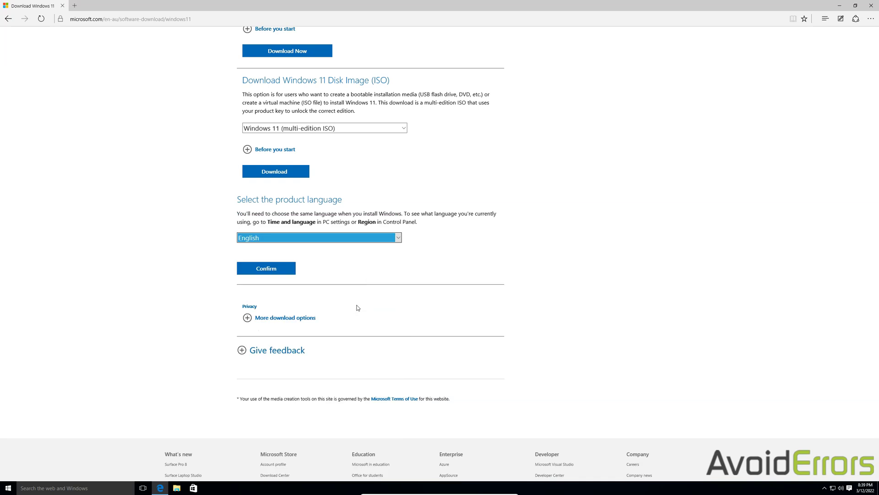
left_click(289, 273)
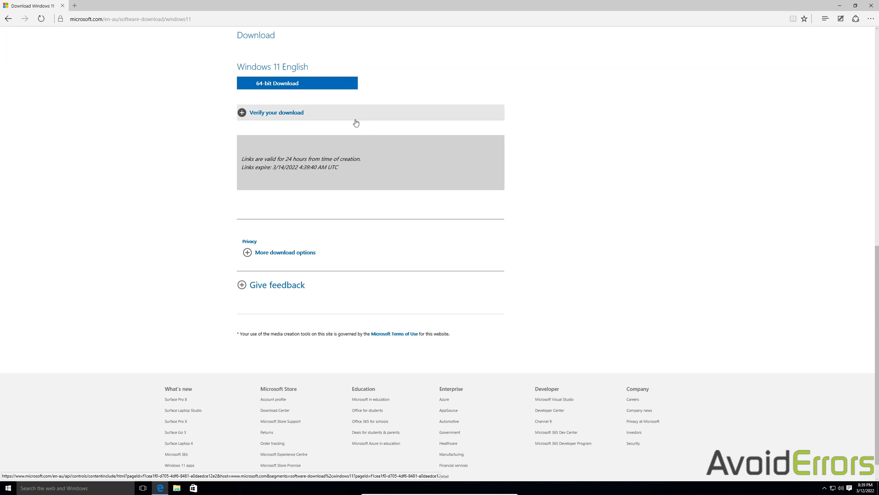
left_click(351, 87)
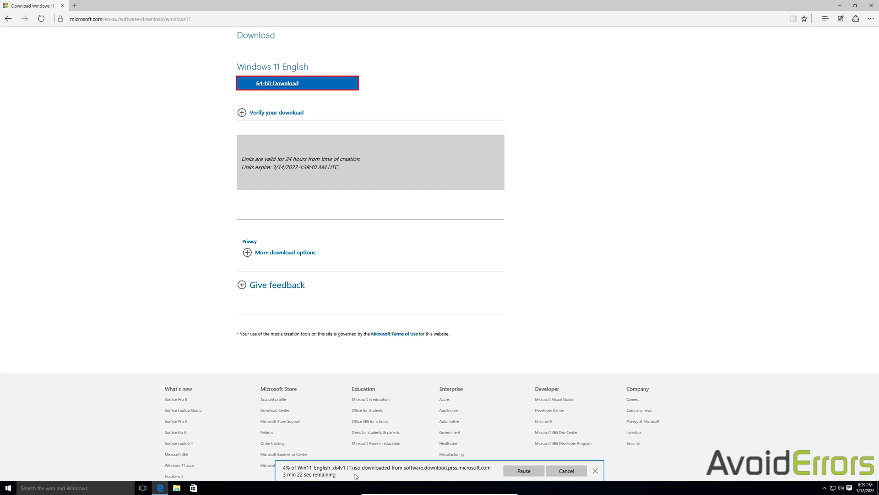
left_click(578, 474)
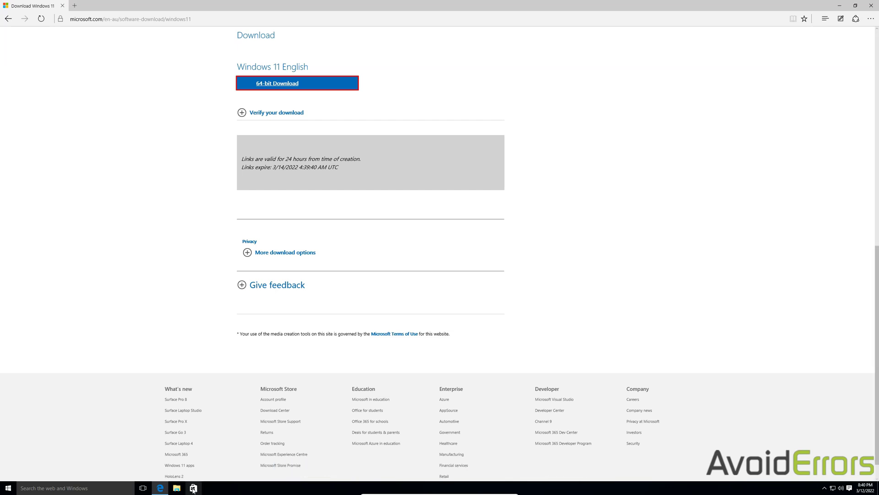
- Show the Win11_English_x64v1 ISO selected in File Explorer's Downloads folder, with Edge closed
left_click(176, 488)
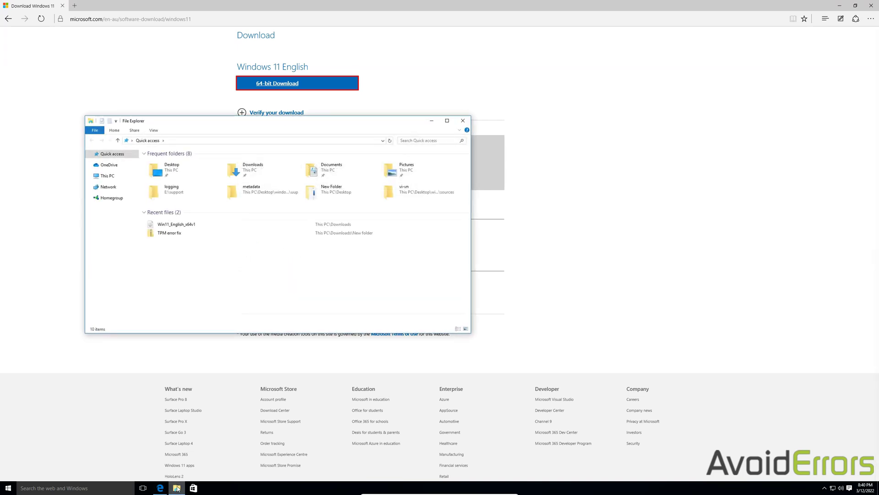
mouse_move(114, 192)
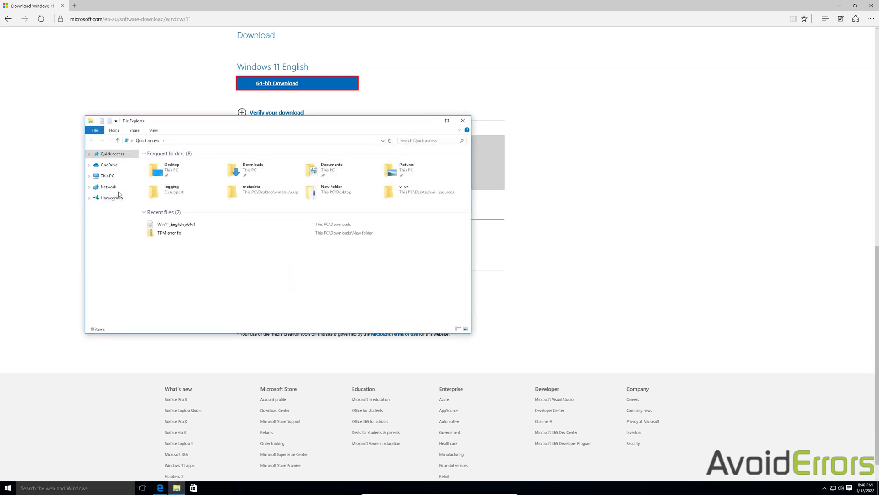
double_click(253, 170)
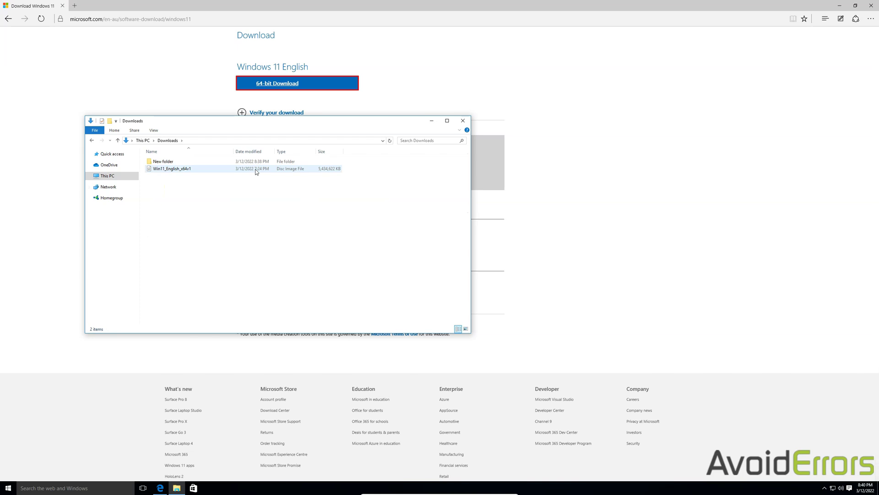
left_click(196, 169)
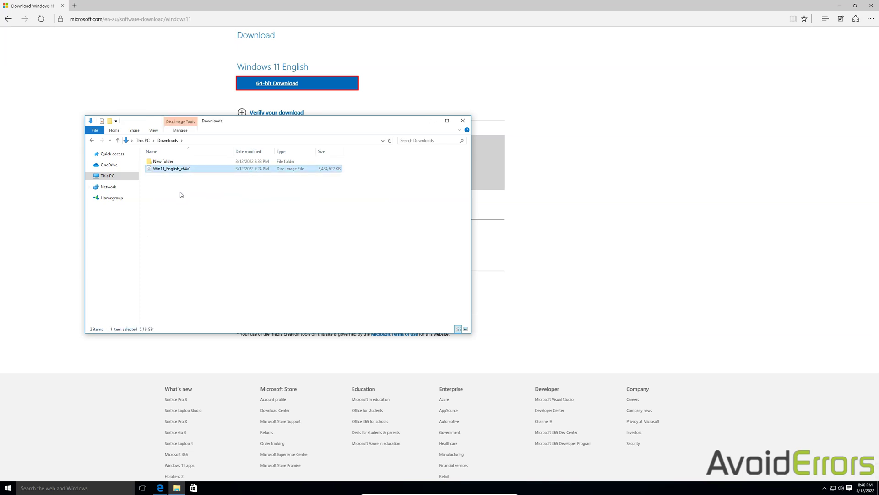
left_click(873, 5)
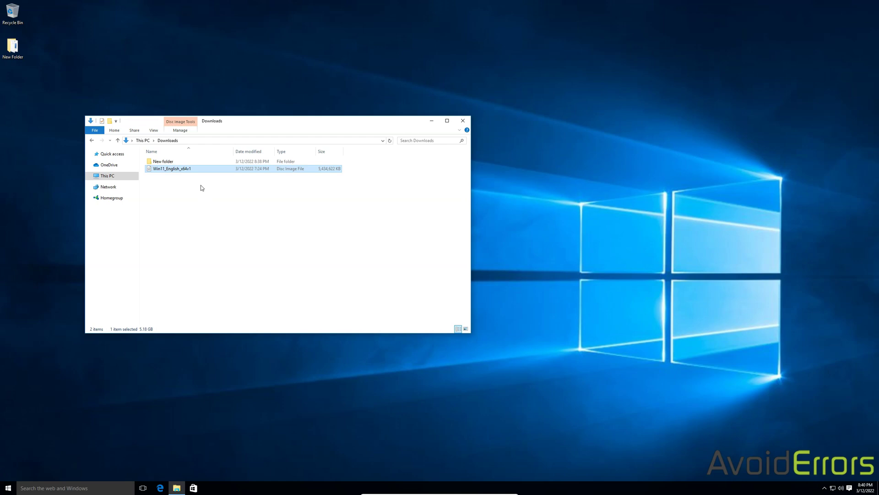
- Mount the Win11 ISO, run its setup and allow it through User Account Control
double_click(198, 169)
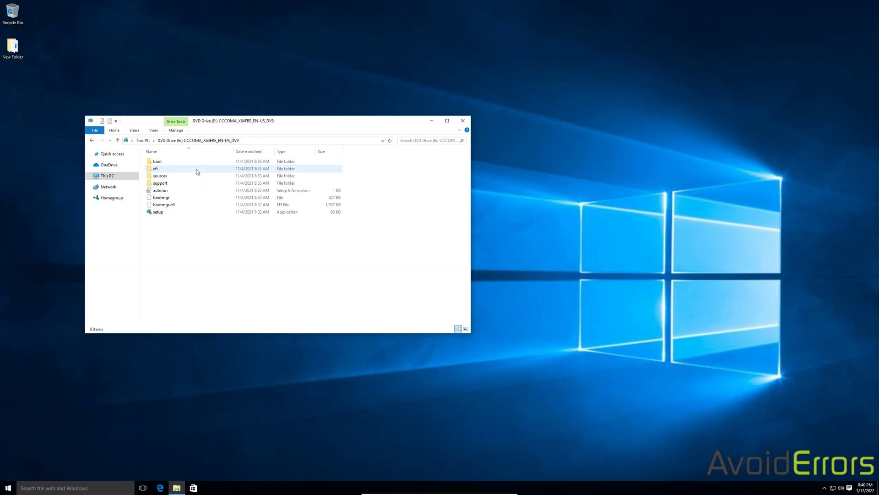
double_click(199, 213)
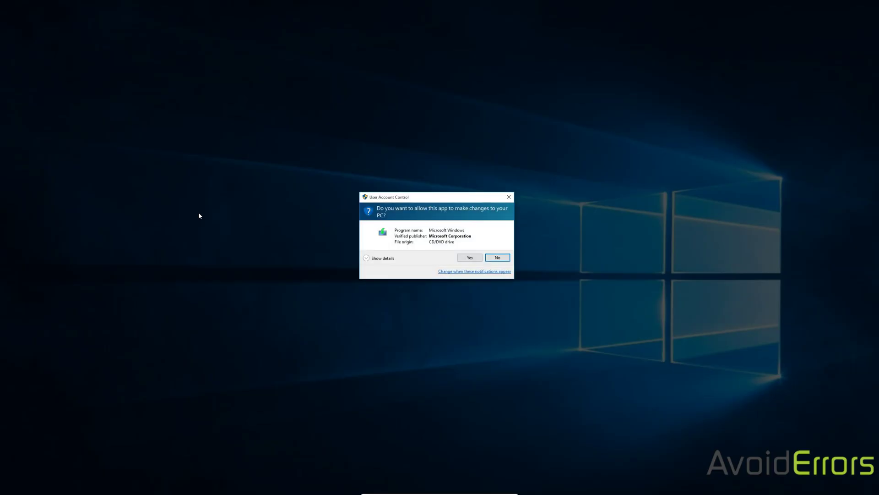
left_click(470, 261)
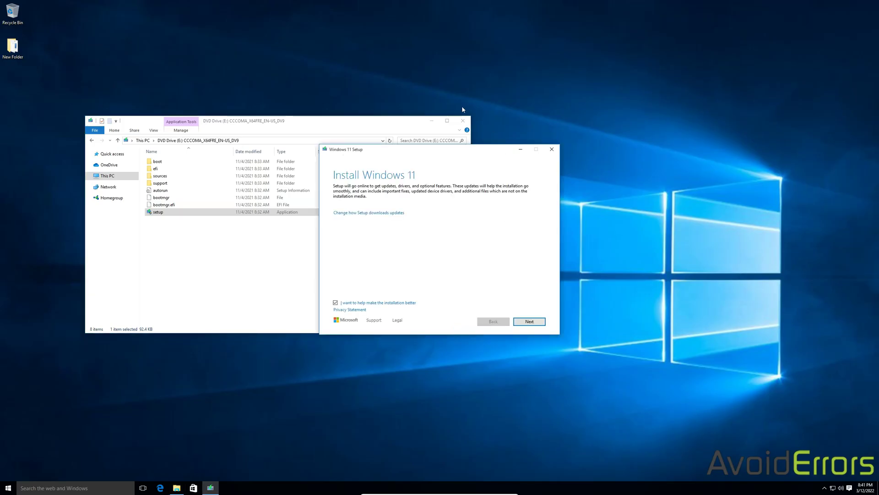
- Close File Explorer, continue past the Install Windows 11 intro and accept the license
left_click(463, 121)
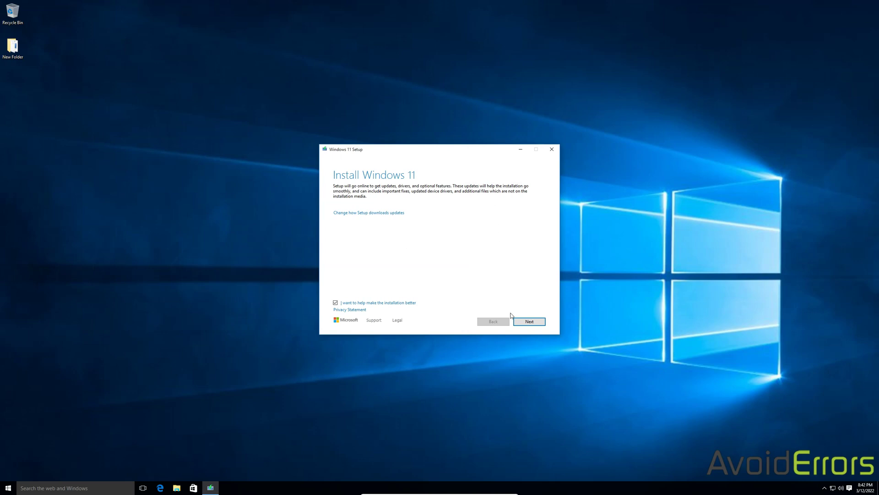
left_click(521, 324)
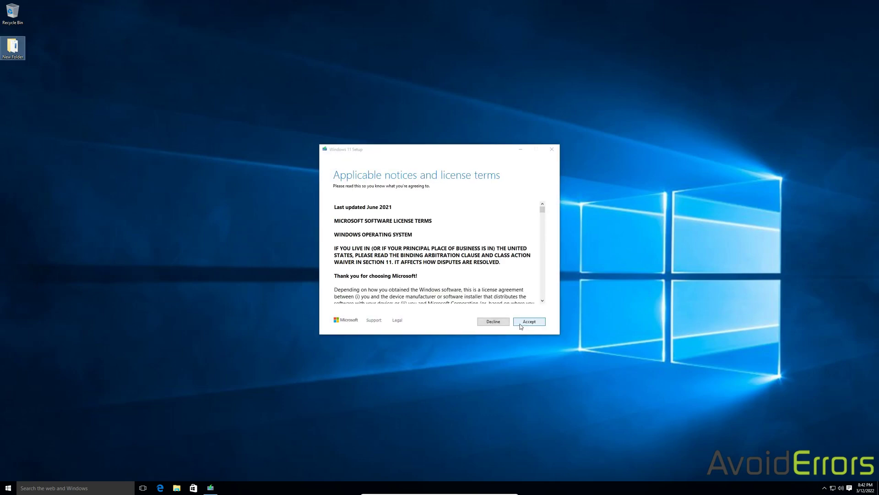
left_click(521, 323)
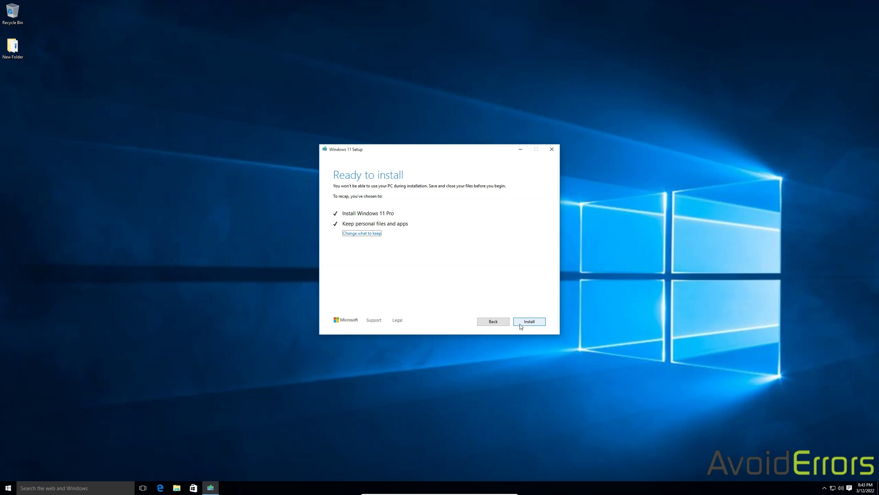
left_click(367, 234)
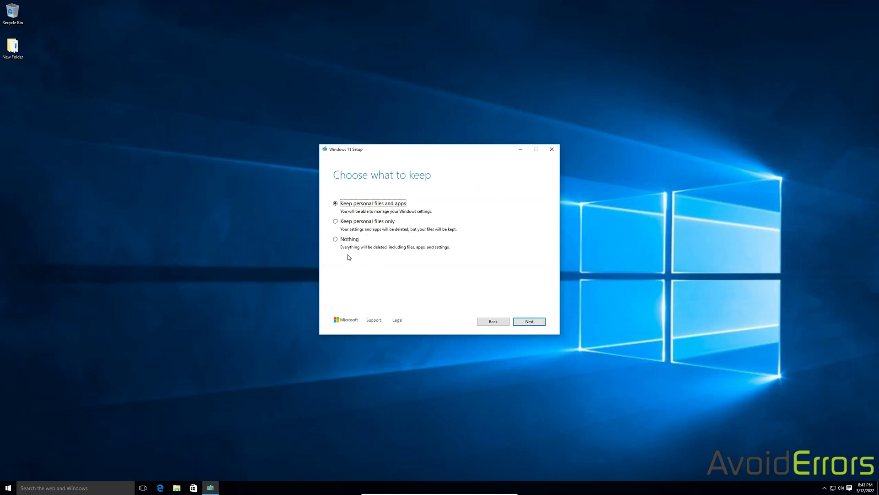
left_click(336, 239)
left_click(335, 204)
left_click(517, 323)
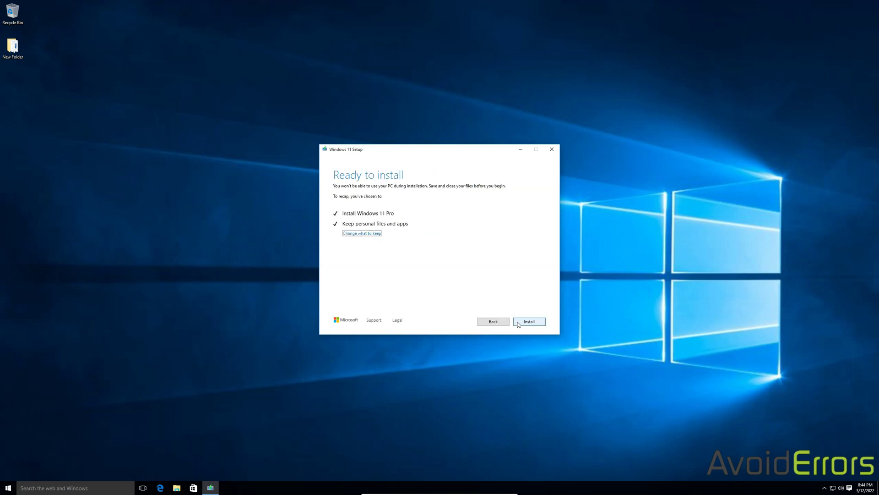
- Start the Windows 11 Pro installation from the Ready to install screen
left_click(518, 325)
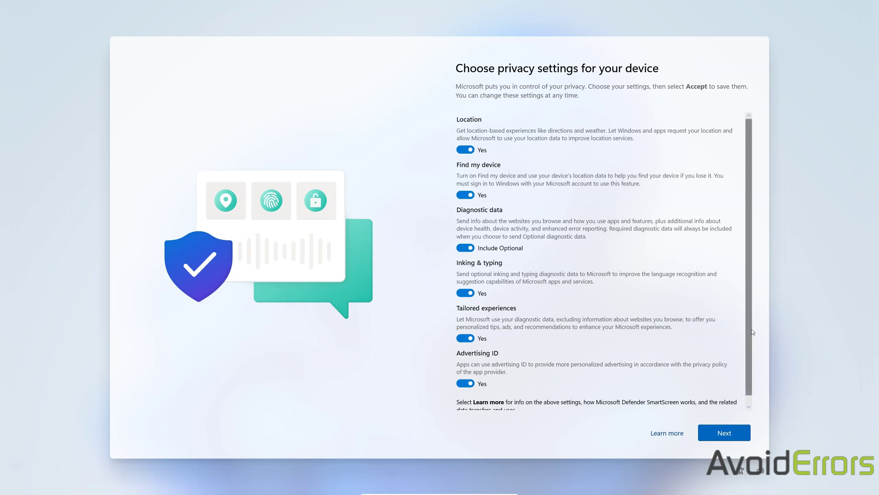
- Scroll to the end of the privacy settings list, leaving every option on
scroll(748, 346, "down", 1)
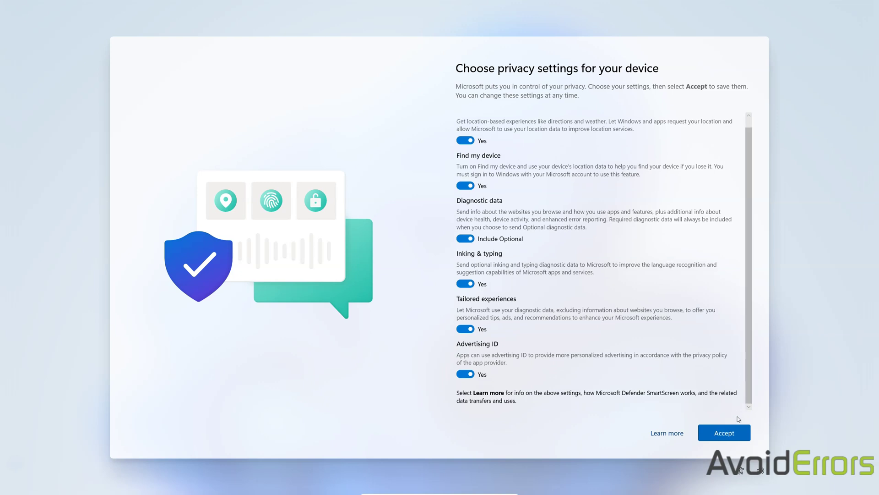